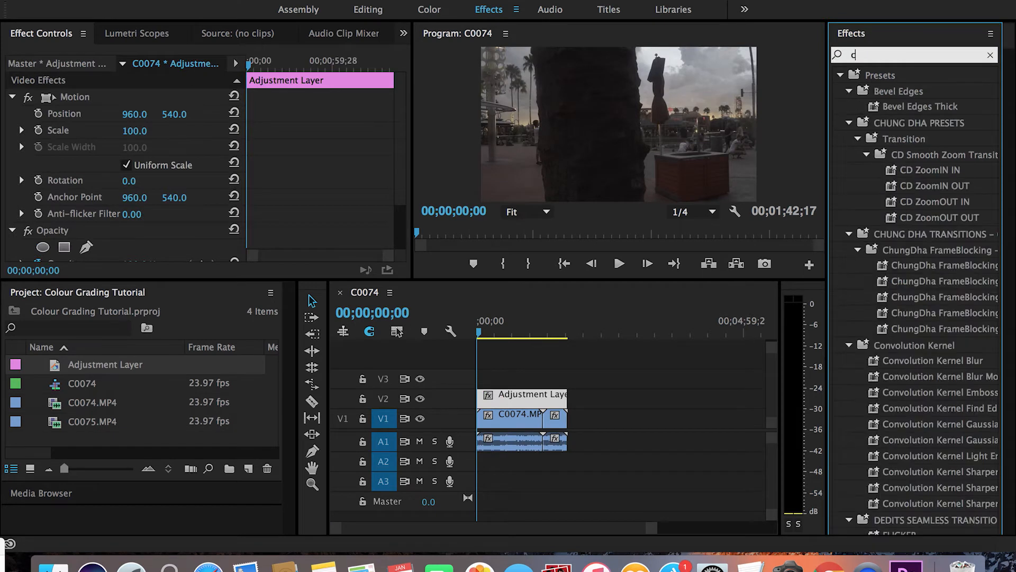
Apply the Crop effect to the adjustment layer on V2 and set both its Top and Bottom to 12%.
{"action": "left_click_drag", "start_coordinate": [889, 175], "coordinate": [529, 397]}
{"action": "scroll", "coordinate": [402, 220], "scroll_direction": "down", "scroll_amount": 5}
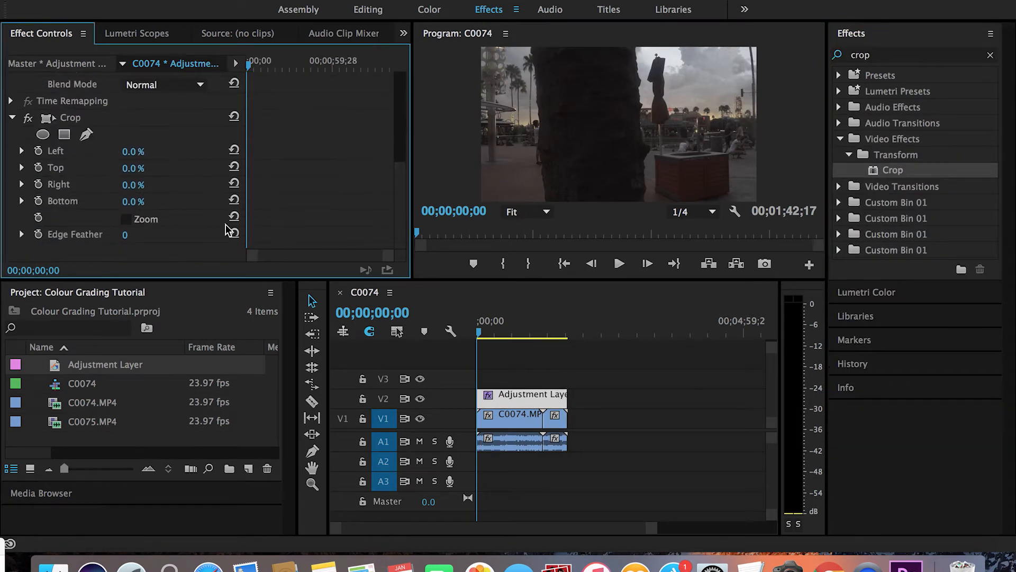
{"action": "left_click", "coordinate": [133, 167]}
{"action": "type", "text": "12"}
{"action": "key", "text": "Return"}
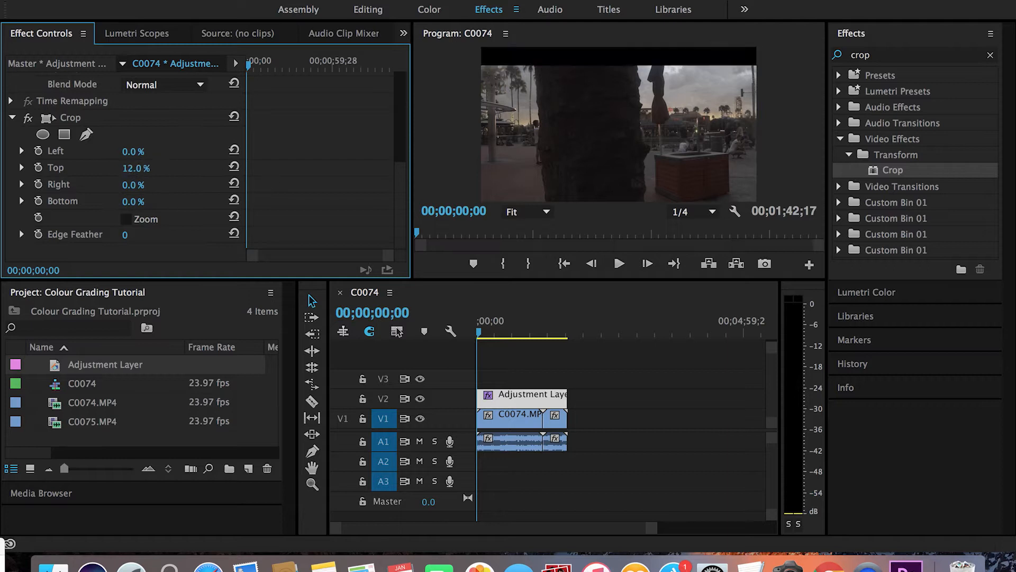
{"action": "left_click", "coordinate": [133, 202]}
{"action": "type", "text": "12"}
{"action": "key", "text": "Return"}
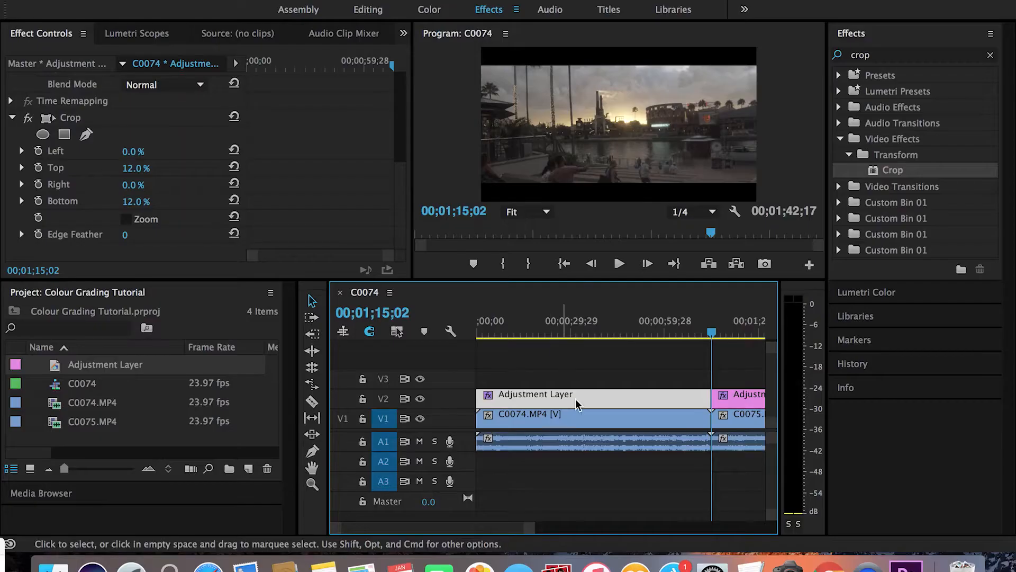
Switch to the Color workspace, select the first adjustment layer and park the playhead at 00;00;29;18.
{"action": "left_click", "coordinate": [426, 13]}
{"action": "left_click", "coordinate": [421, 417]}
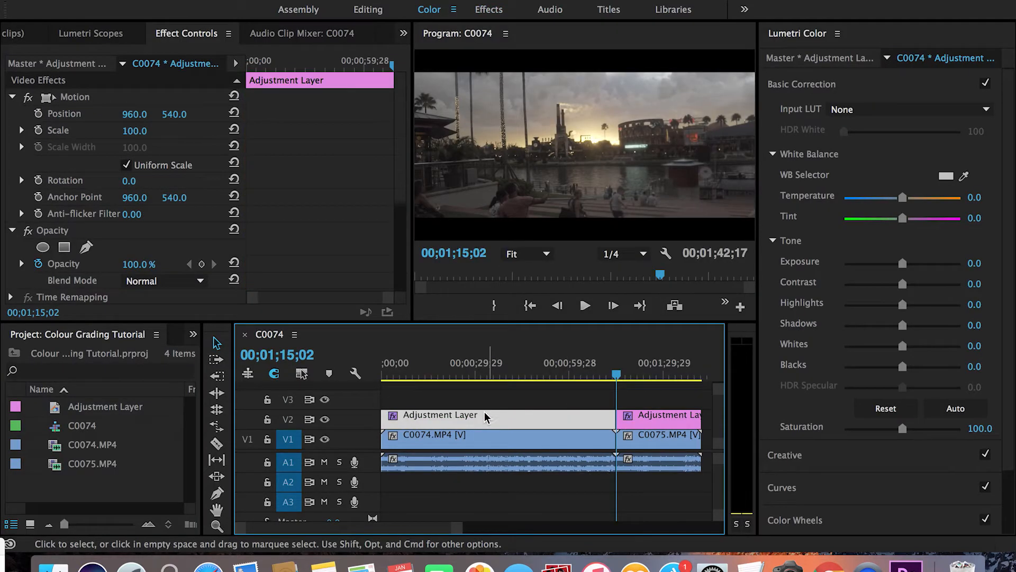
{"action": "left_click", "coordinate": [476, 375]}
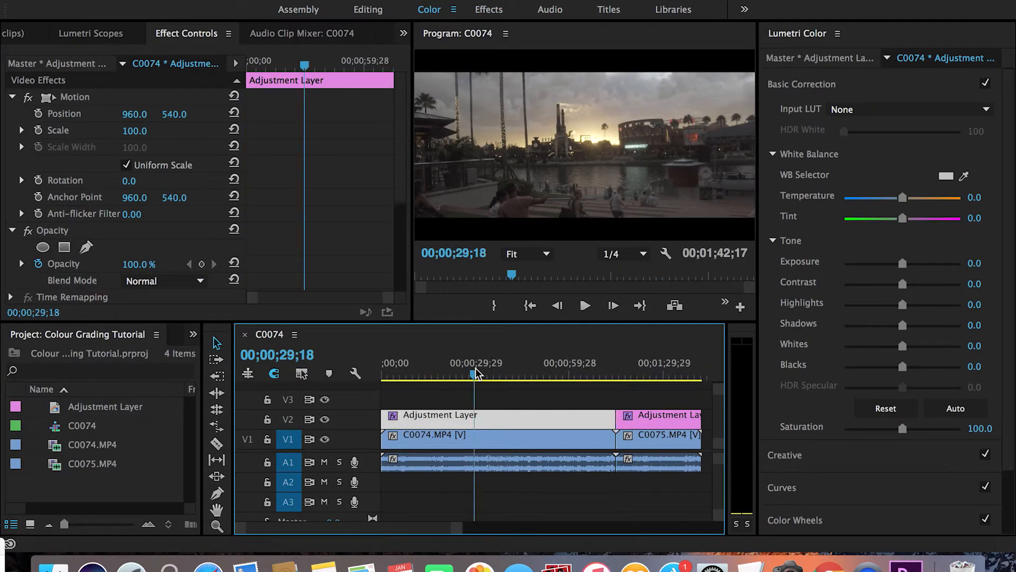
Shape the first adjustment layer's master RGB curve into a gentle S with three points, lowering the shadows and raising the highlights.
{"action": "left_click", "coordinate": [910, 93]}
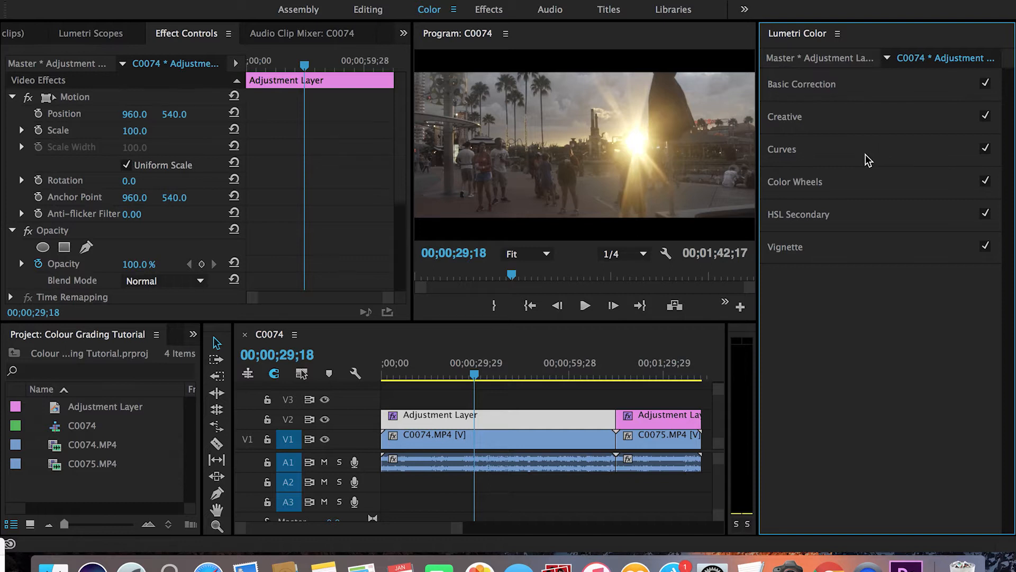
{"action": "left_click", "coordinate": [895, 156]}
{"action": "left_click", "coordinate": [940, 292]}
{"action": "left_click", "coordinate": [892, 339]}
{"action": "left_click", "coordinate": [843, 388]}
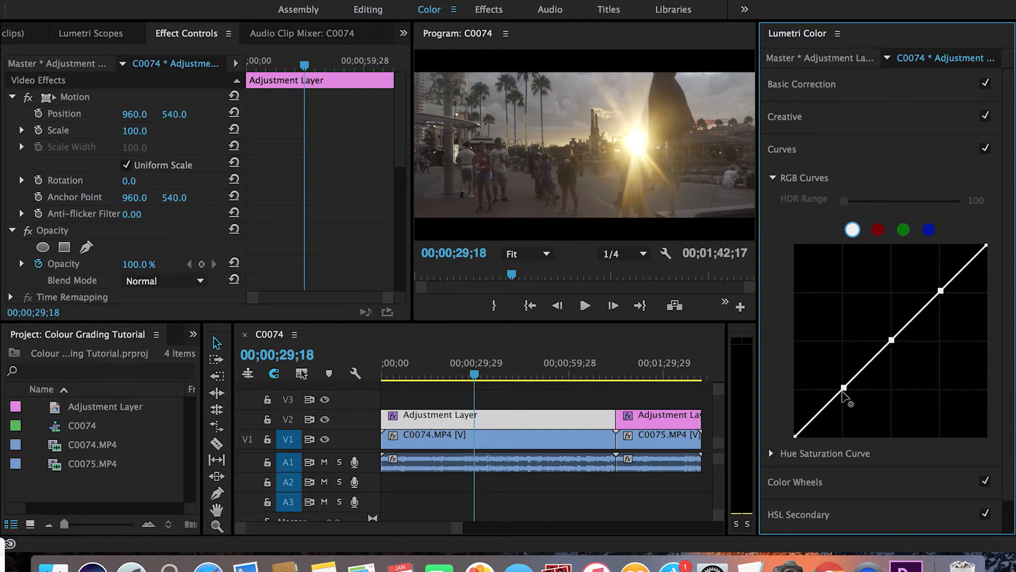
{"action": "mouse_move", "coordinate": [843, 389]}
{"action": "left_mouse_down"}
{"action": "mouse_move", "coordinate": [845, 408]}
{"action": "mouse_move", "coordinate": [844, 389]}
{"action": "left_mouse_up"}
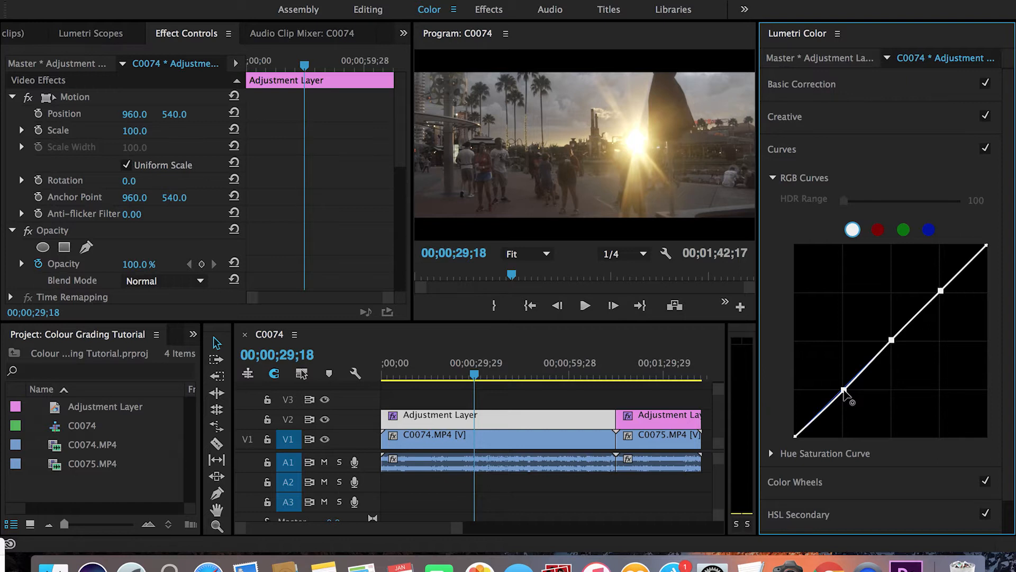
{"action": "left_click_drag", "start_coordinate": [844, 390], "coordinate": [842, 422]}
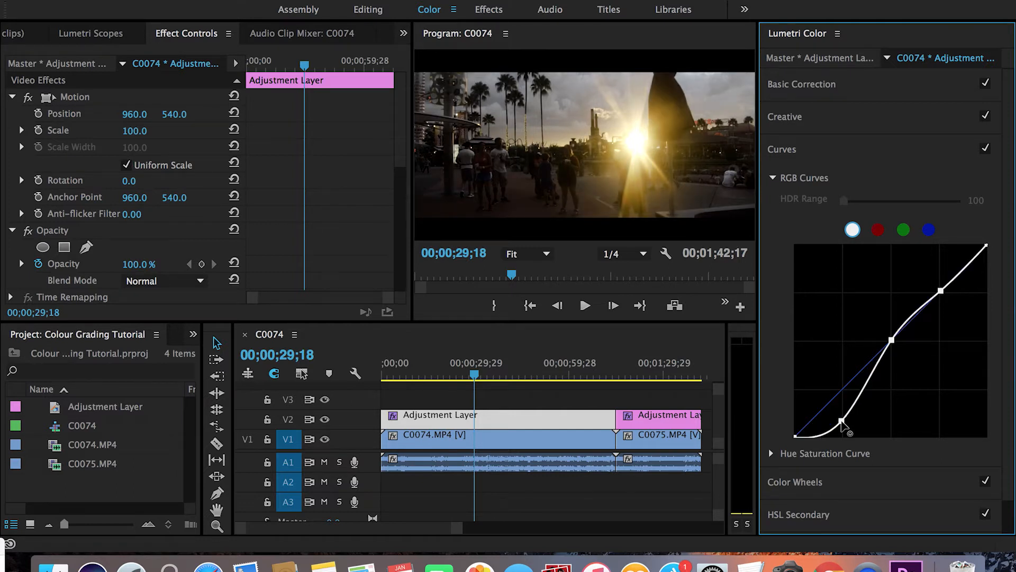
{"action": "left_click_drag", "start_coordinate": [842, 422], "coordinate": [842, 402]}
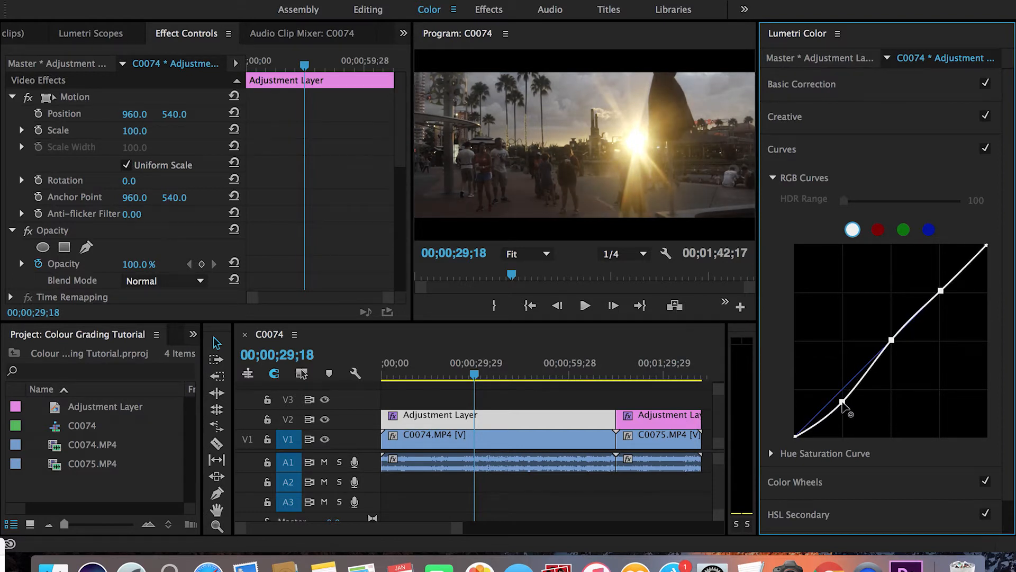
{"action": "left_click_drag", "start_coordinate": [940, 292], "coordinate": [942, 275]}
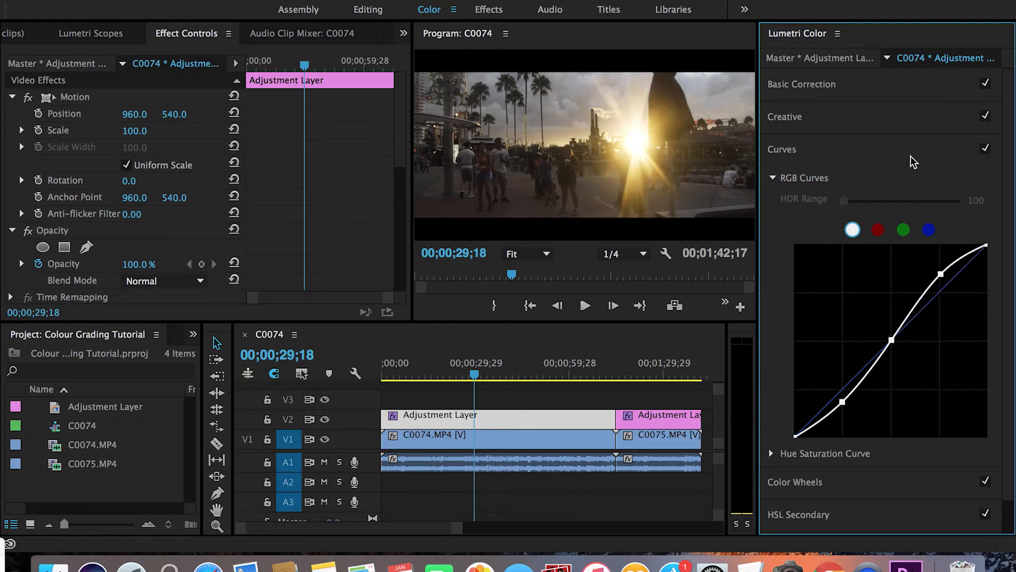
Set Highlights to -75 in the first adjustment layer's Basic Correction.
{"action": "left_click", "coordinate": [891, 159]}
{"action": "left_click", "coordinate": [871, 100]}
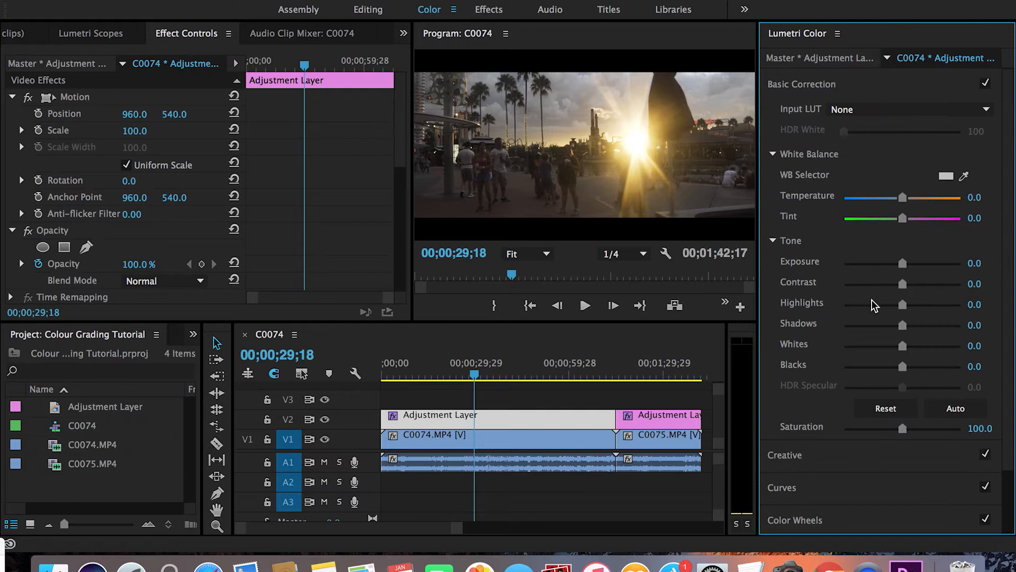
{"action": "left_click_drag", "start_coordinate": [903, 306], "coordinate": [872, 304]}
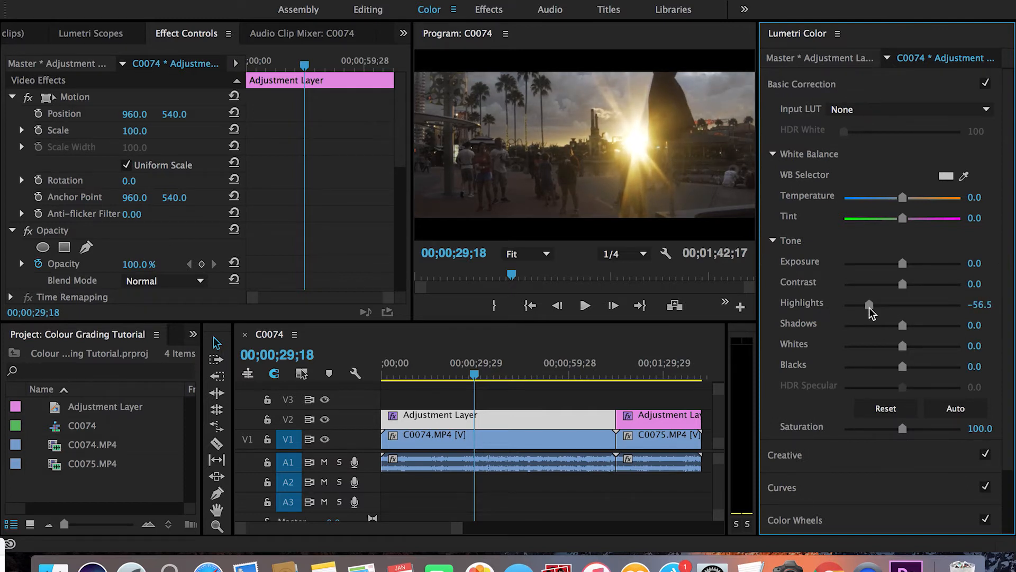
{"action": "left_click", "coordinate": [983, 304]}
{"action": "type", "text": "-"}
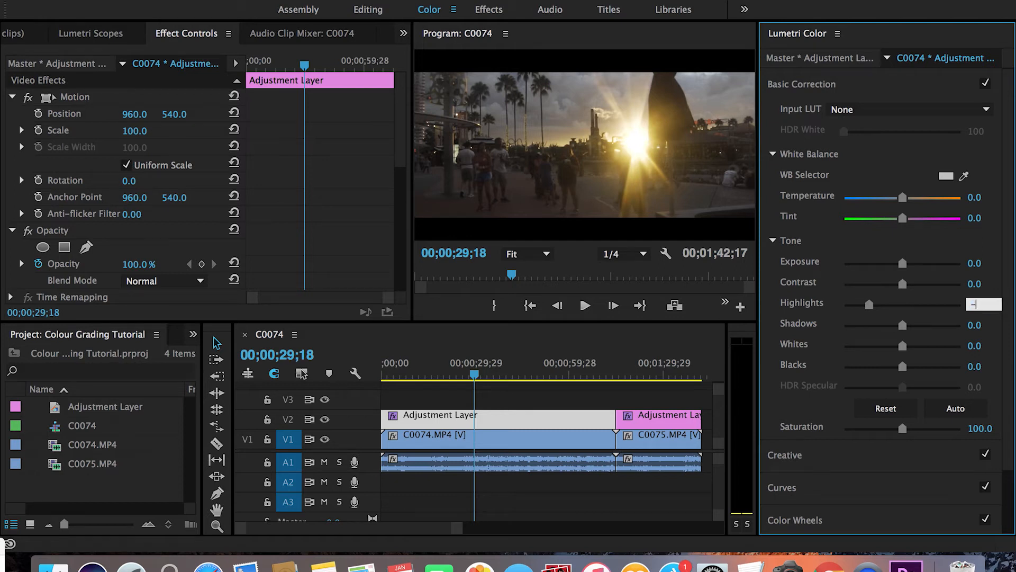
{"action": "key", "text": "Return"}
Set Whites to 50 and Contrast to 20 for the first adjustment layer.
{"action": "left_click_drag", "start_coordinate": [903, 346], "coordinate": [936, 345]}
{"action": "left_click", "coordinate": [979, 345]}
{"action": "type", "text": "50"}
{"action": "key", "text": "Return"}
{"action": "left_click", "coordinate": [974, 284]}
{"action": "type", "text": "20"}
{"action": "key", "text": "Return"}
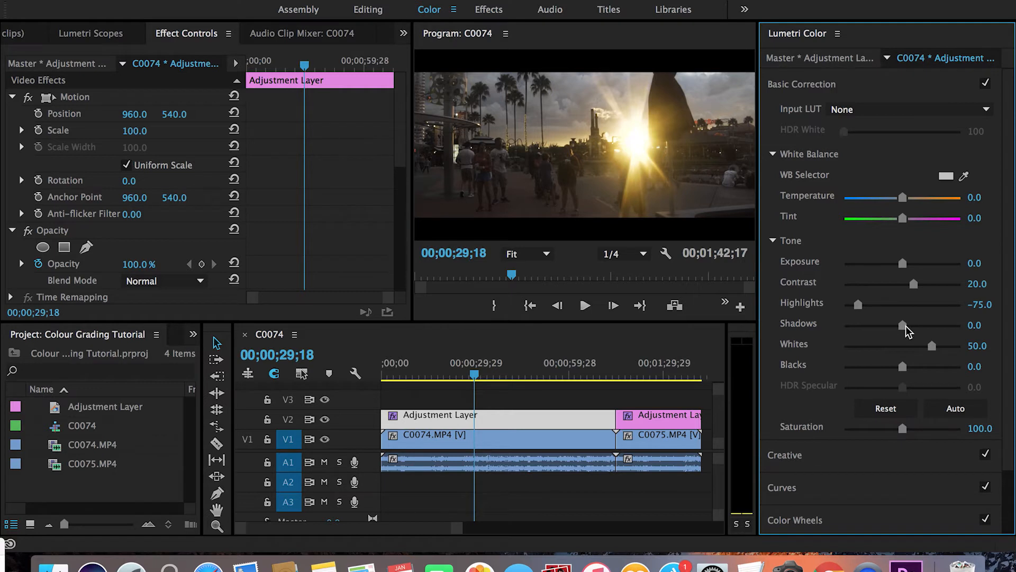
Fine-tune the first adjustment layer's tone with Shadows at 5, Blacks at -10 and Whites at 60.
{"action": "left_click", "coordinate": [978, 324]}
{"action": "key", "text": "Return"}
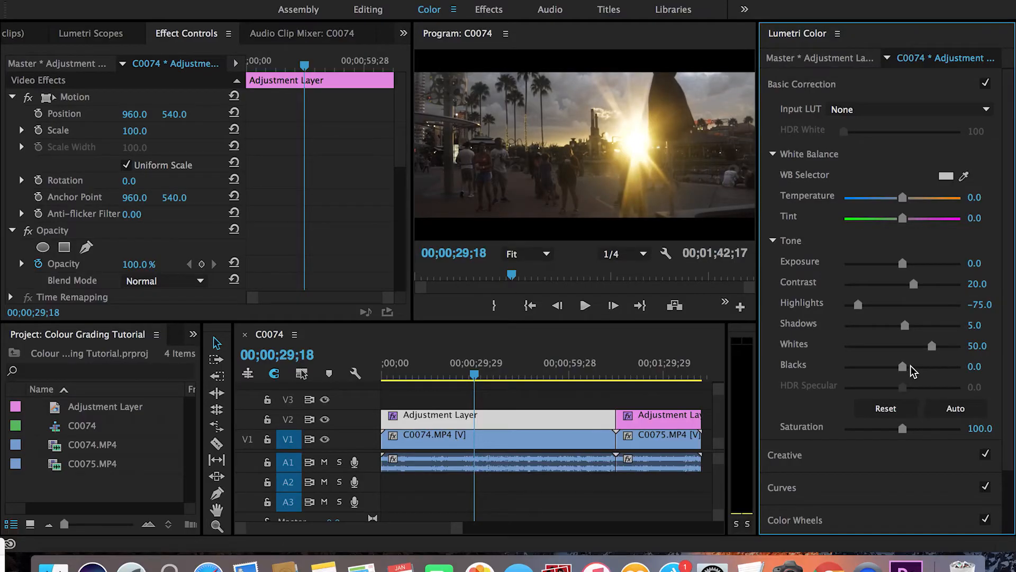
{"action": "left_click_drag", "start_coordinate": [910, 366], "coordinate": [893, 368]}
{"action": "left_click", "coordinate": [983, 365]}
{"action": "type", "text": "-10"}
{"action": "key", "text": "Return"}
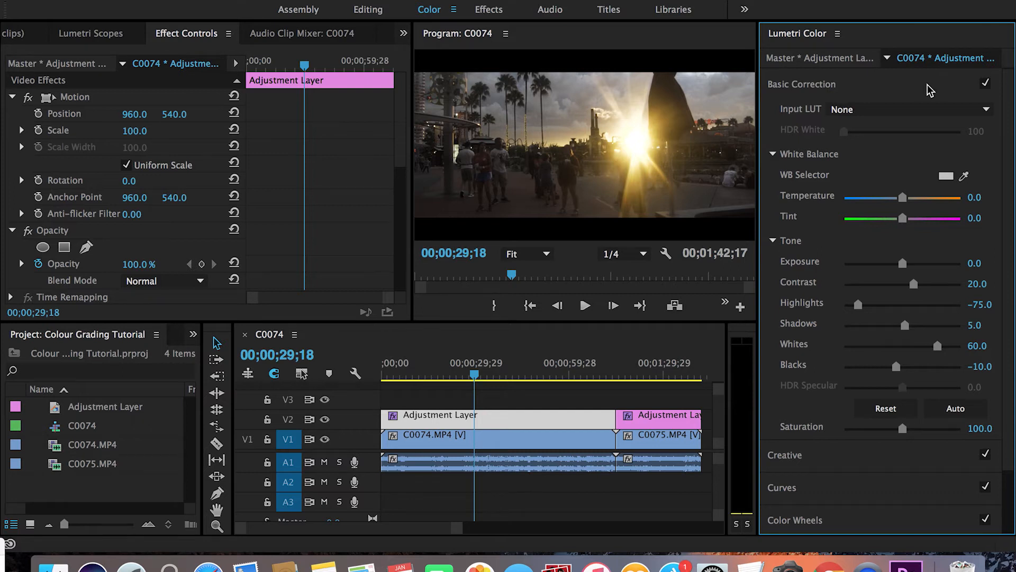
Load the DF .cube LUT from the Downloads folder as the first adjustment layer's Creative look.
{"action": "left_click", "coordinate": [932, 87]}
{"action": "left_click", "coordinate": [884, 125]}
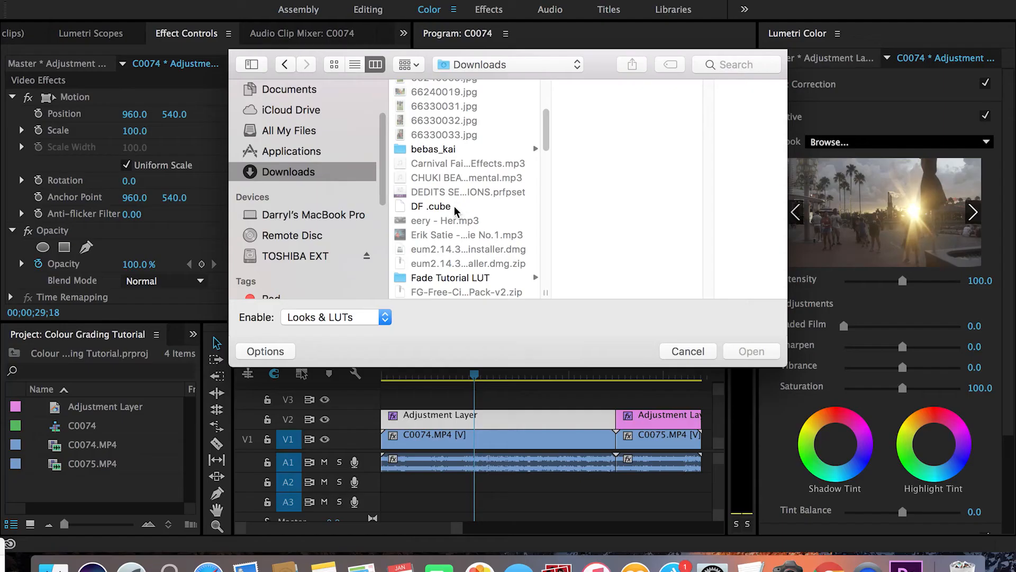
{"action": "left_click", "coordinate": [454, 205]}
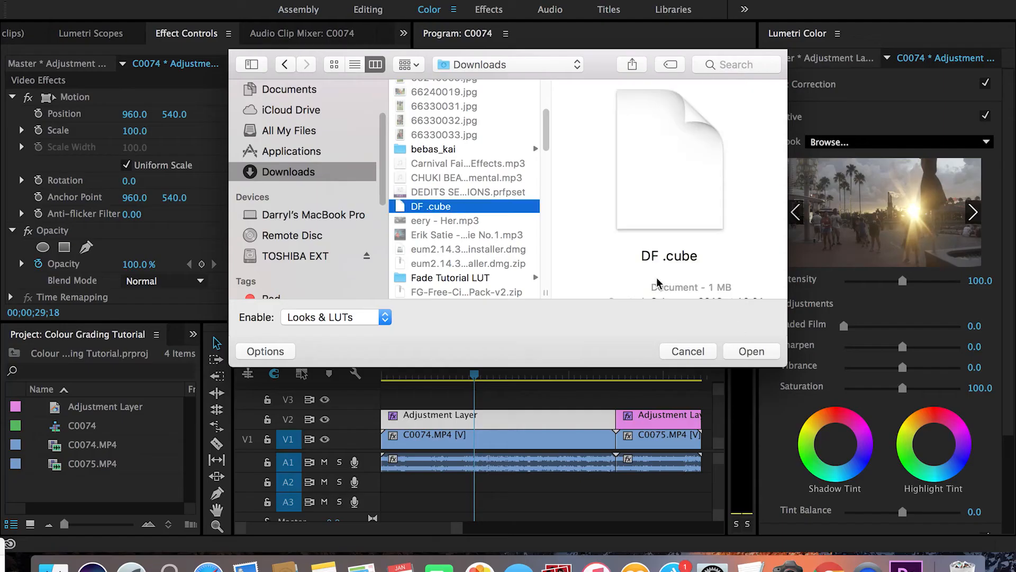
{"action": "left_click", "coordinate": [752, 352]}
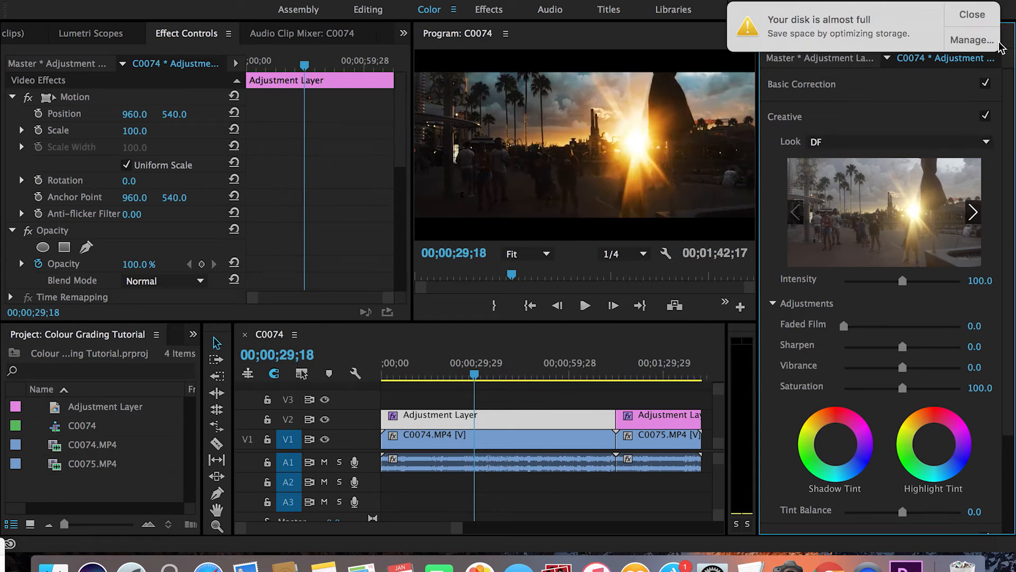
Reduce the DF look's Intensity to 60 and dismiss the disk space notification.
{"action": "left_click", "coordinate": [975, 20]}
{"action": "left_click_drag", "start_coordinate": [902, 281], "coordinate": [881, 281]}
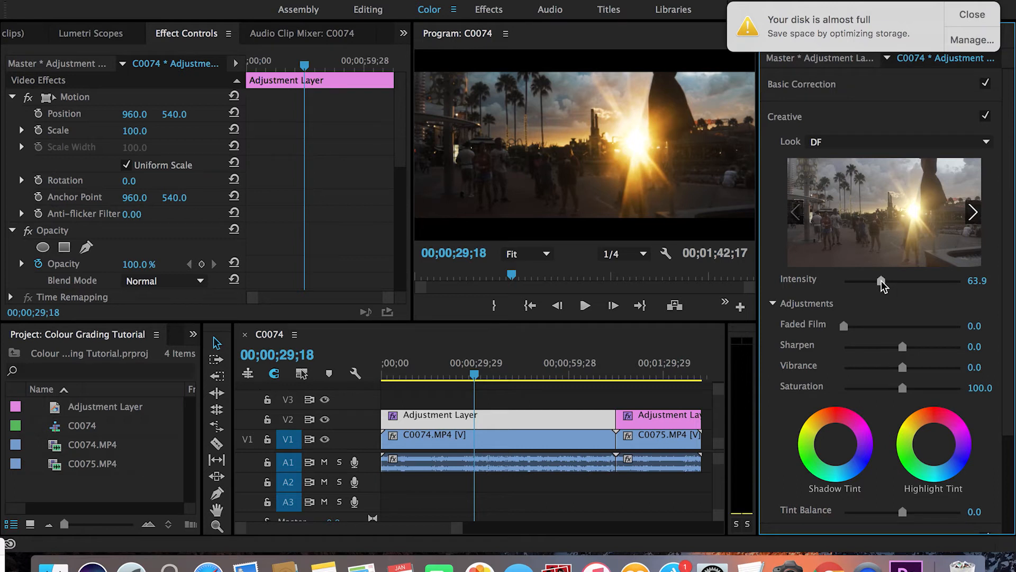
{"action": "left_click", "coordinate": [974, 15]}
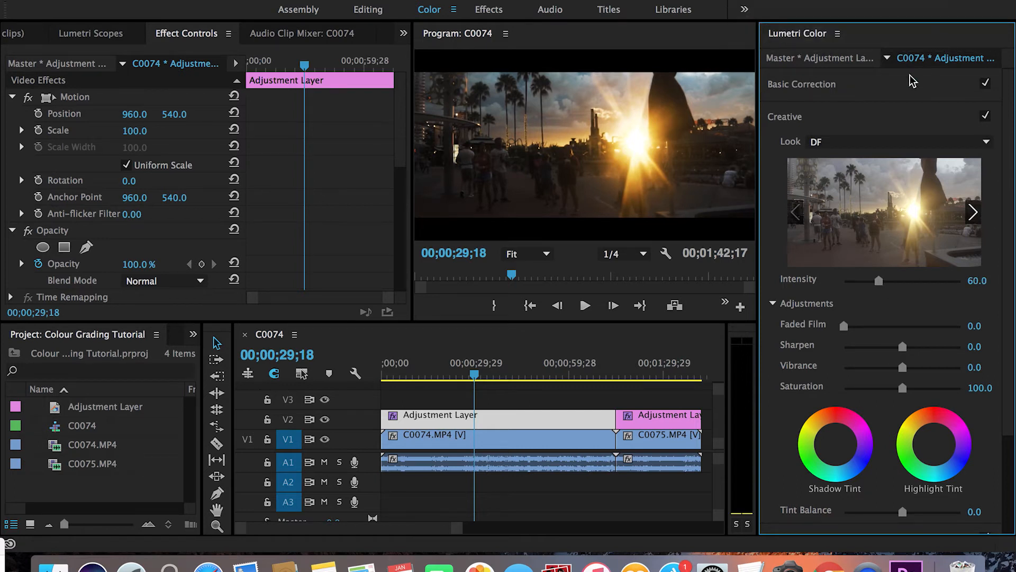
Set the white balance Tint to 14 in the first adjustment layer's Basic Correction.
{"action": "left_click", "coordinate": [895, 115]}
{"action": "left_click", "coordinate": [904, 90]}
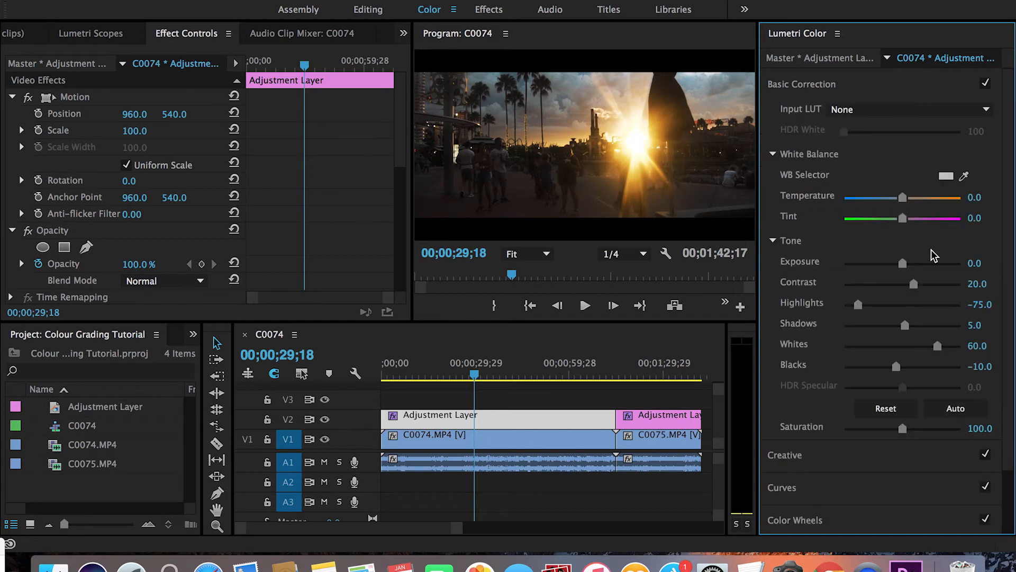
{"action": "left_click_drag", "start_coordinate": [905, 221], "coordinate": [912, 222]}
{"action": "left_click", "coordinate": [981, 217]}
{"action": "type", "text": "14"}
{"action": "key", "text": "Return"}
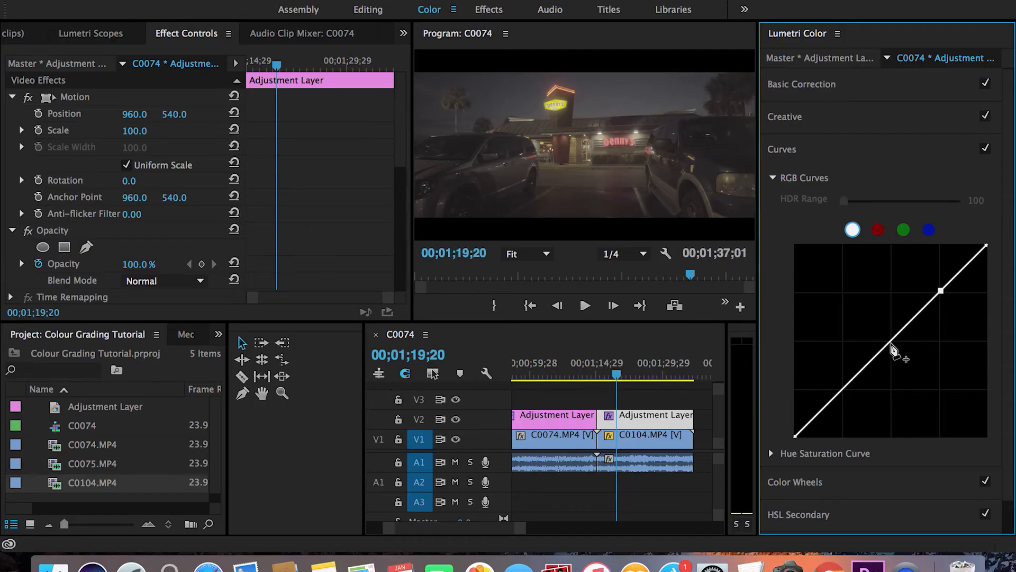
Complete an S-shaped RGB curve on the adjustment layer above C0104.MP4, lowering the shadow point and raising the highlight point.
{"action": "left_click", "coordinate": [892, 340]}
{"action": "left_click_drag", "start_coordinate": [844, 390], "coordinate": [843, 401]}
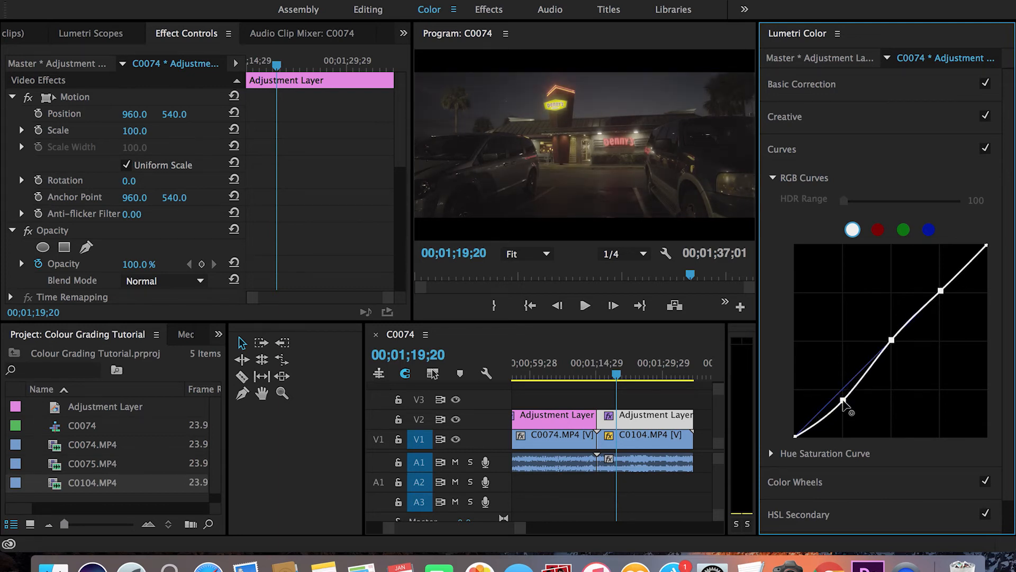
{"action": "left_click_drag", "start_coordinate": [940, 291], "coordinate": [940, 272]}
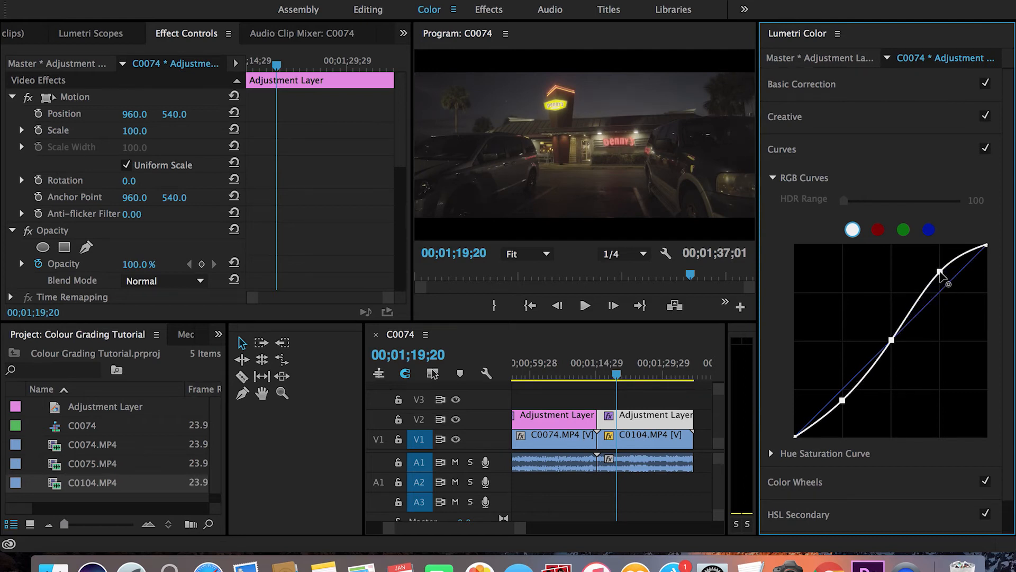
Try a Highlights value of -50 in the Basic Correction of the adjustment layer above C0104.MP4.
{"action": "left_click", "coordinate": [886, 147]}
{"action": "left_click", "coordinate": [891, 91]}
{"action": "left_click_drag", "start_coordinate": [902, 304], "coordinate": [871, 306]}
{"action": "left_click", "coordinate": [981, 304]}
{"action": "type", "text": "-50"}
{"action": "key", "text": "Return"}
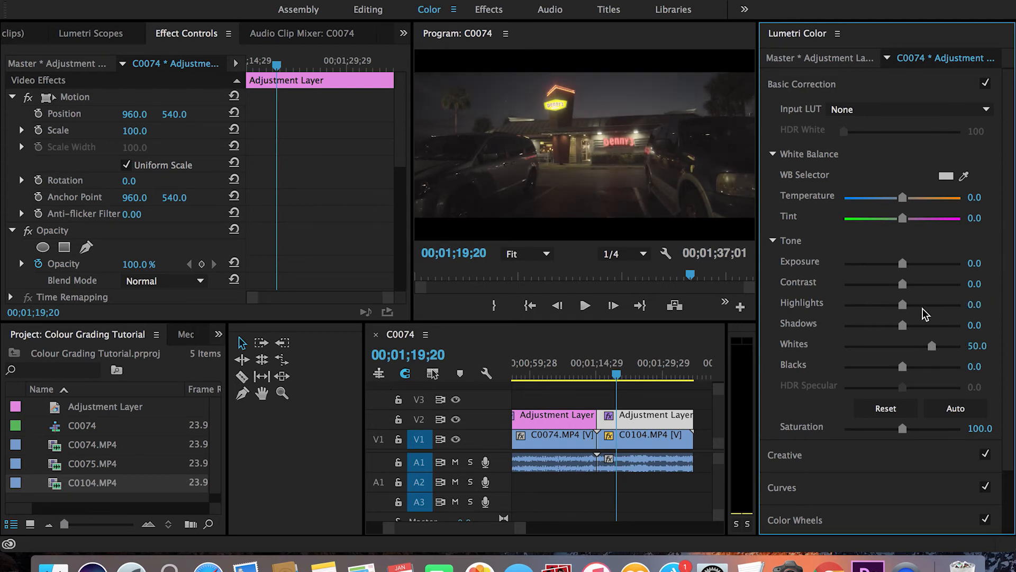
Set Whites to 50 and Contrast to 20 for the layer above C0104.MP4, undoing a trial Contrast of 100.
{"action": "left_click_drag", "start_coordinate": [931, 345], "coordinate": [932, 345]}
{"action": "left_click", "coordinate": [977, 346]}
{"action": "type", "text": "50"}
{"action": "key", "text": "Return"}
{"action": "left_click", "coordinate": [983, 282]}
{"action": "type", "text": "20"}
{"action": "key", "text": "Return"}
{"action": "left_click_drag", "start_coordinate": [914, 284], "coordinate": [983, 297]}
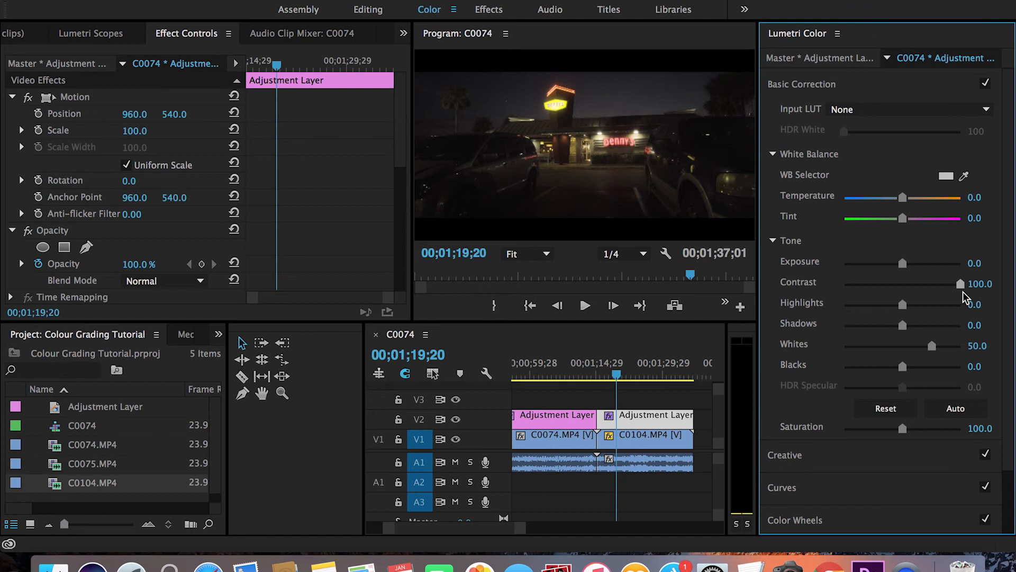
{"action": "key", "text": "super+z"}
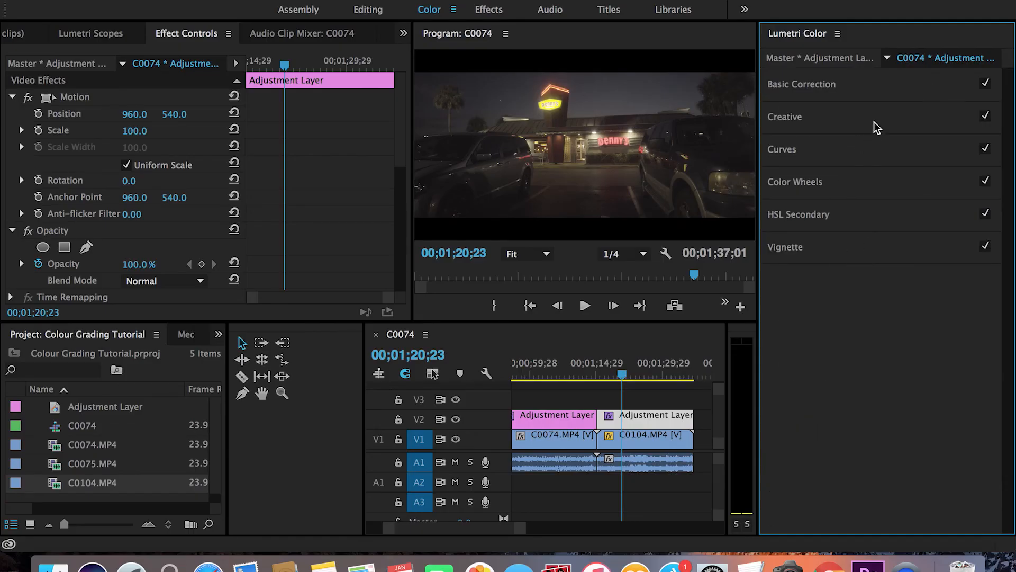
Load the TC - SAINT PAUL_40 LUT from the TC - URBAN LUTS folder as the Creative look and reduce its Intensity to about 31.
{"action": "left_click", "coordinate": [878, 126]}
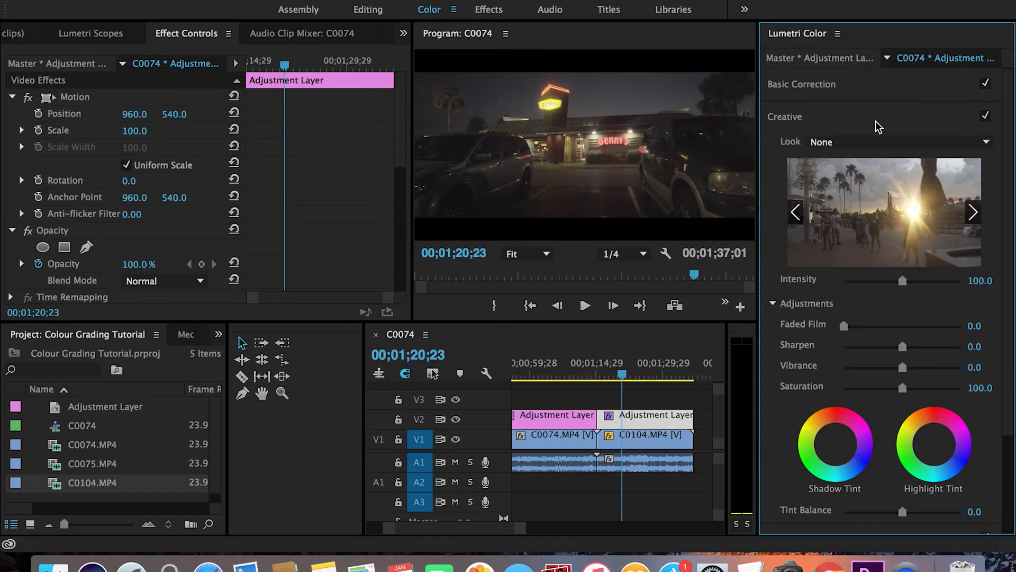
{"action": "left_click", "coordinate": [880, 126]}
{"action": "left_click", "coordinate": [889, 125]}
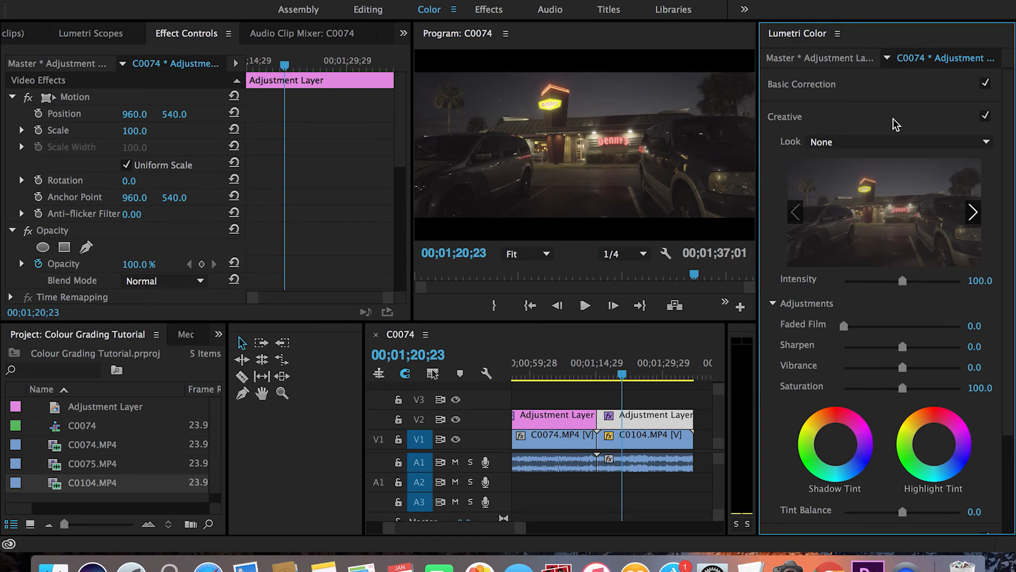
{"action": "left_click", "coordinate": [885, 142]}
{"action": "left_click", "coordinate": [885, 156]}
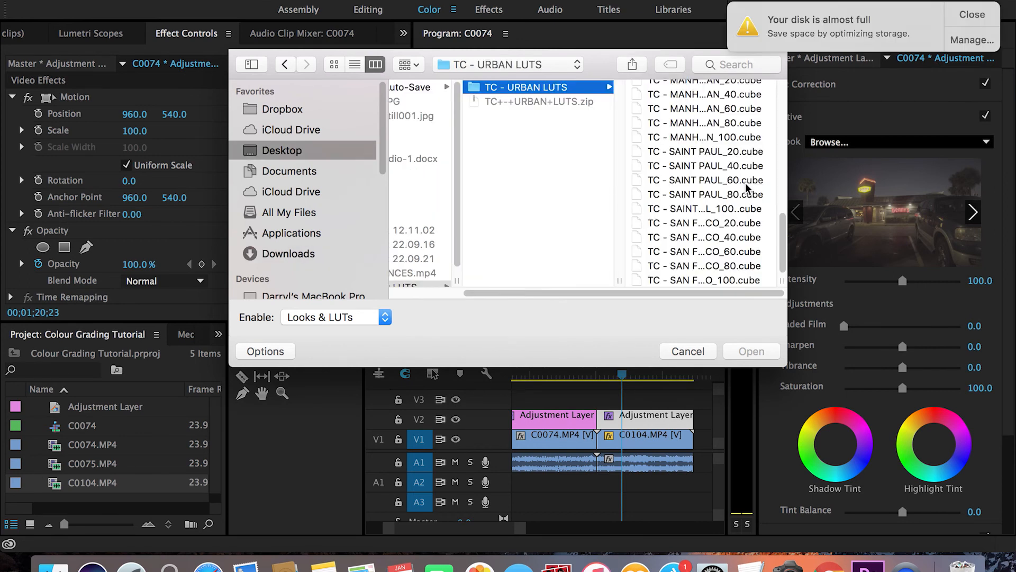
{"action": "scroll", "coordinate": [746, 183], "scroll_direction": "up", "scroll_amount": 3}
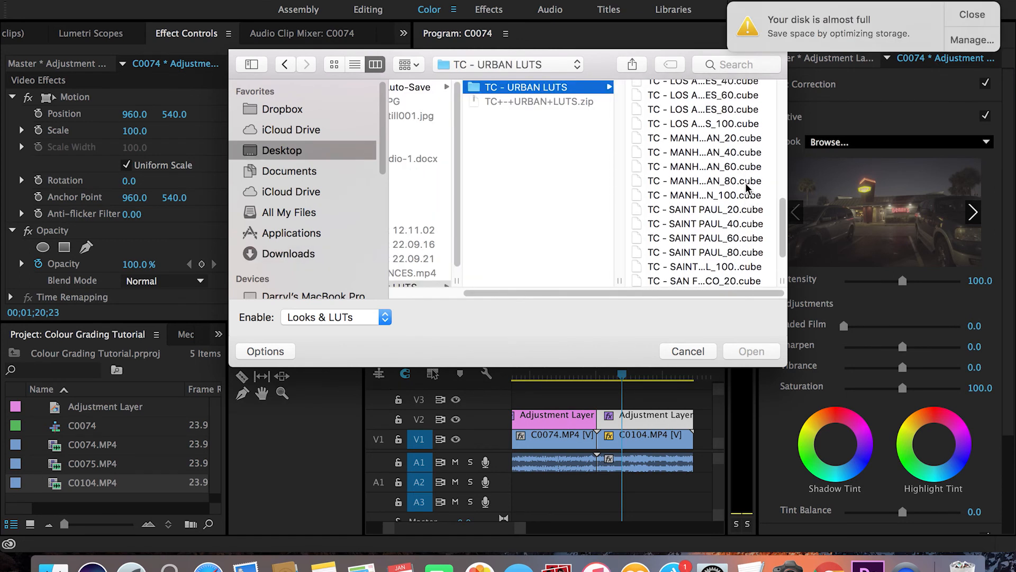
{"action": "left_click_drag", "start_coordinate": [902, 281], "coordinate": [901, 281]}
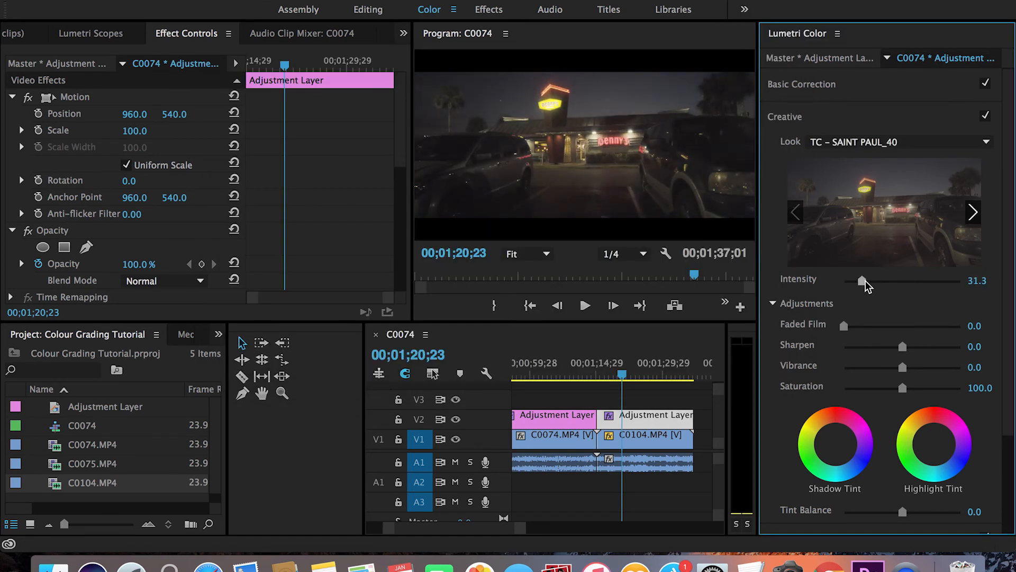
{"action": "left_click", "coordinate": [980, 281]}
Pull the black point of the RGB curve down to the graph's lower-left corner for the layer above C0104.MP4.
{"action": "left_click", "coordinate": [903, 117]}
{"action": "left_click", "coordinate": [883, 150]}
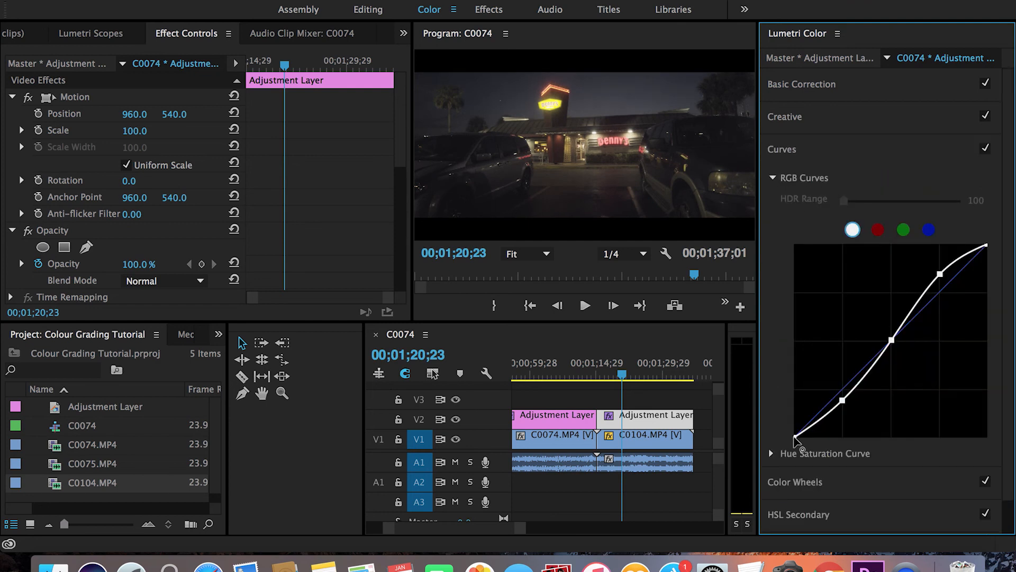
{"action": "mouse_move", "coordinate": [795, 436]}
{"action": "left_mouse_down"}
{"action": "mouse_move", "coordinate": [794, 416]}
{"action": "mouse_move", "coordinate": [790, 450]}
{"action": "left_mouse_up"}
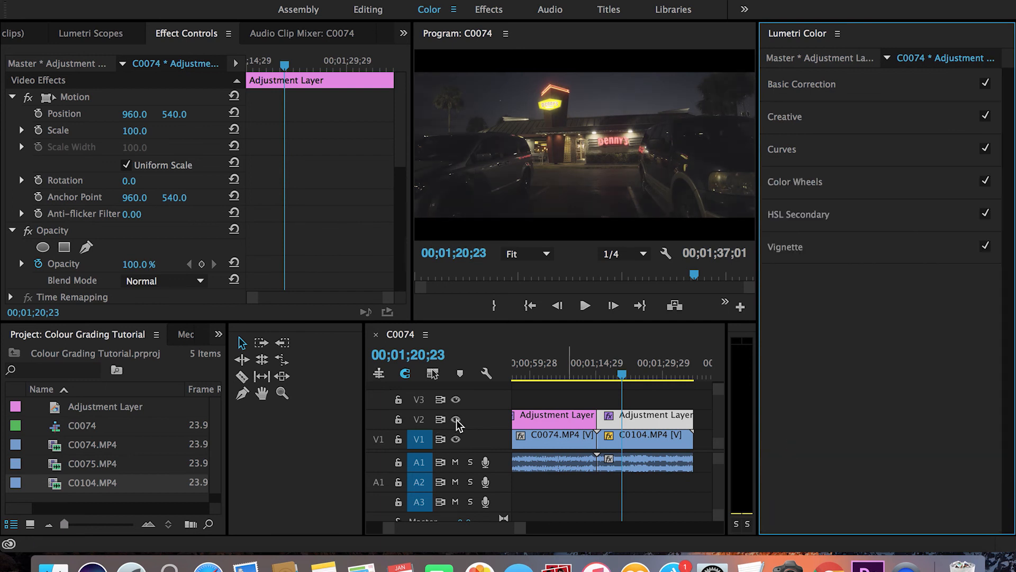
Hide the V2 adjustment layer track to compare the graded shot with the original footage.
{"action": "left_click", "coordinate": [456, 419]}
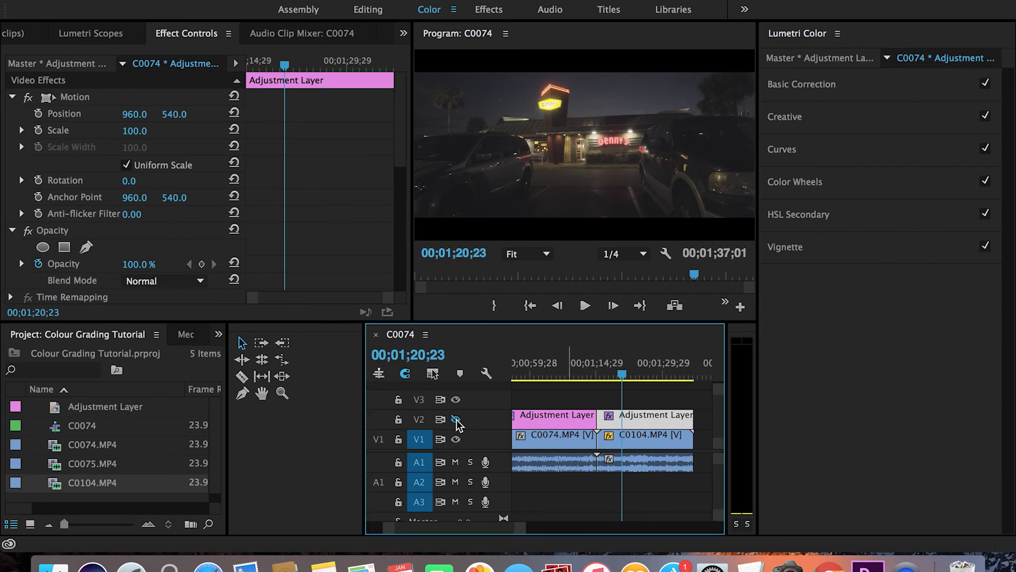